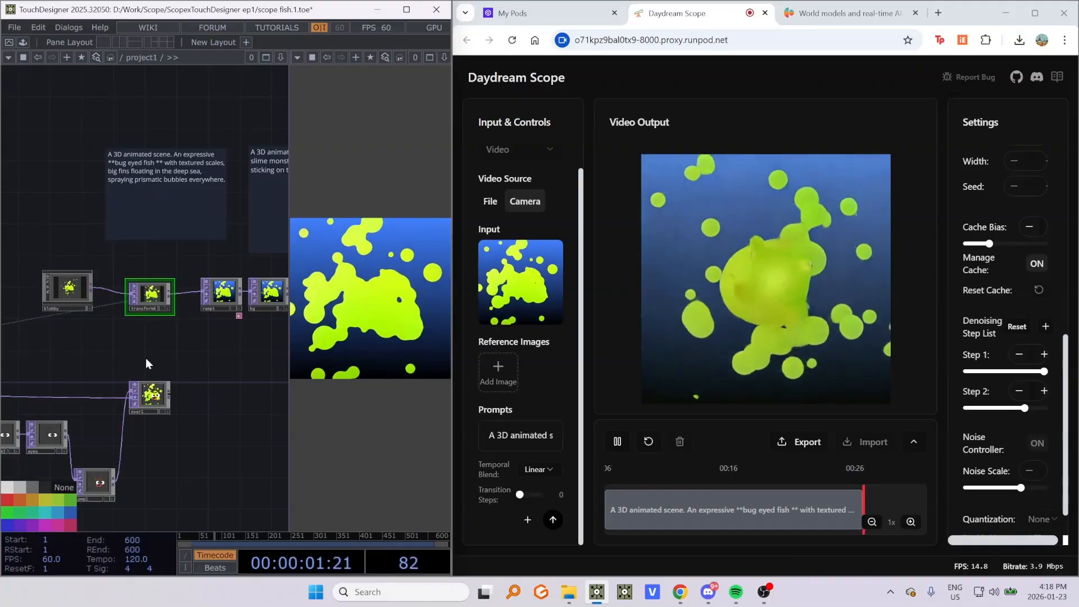
# - Examine the TouchDesigner network around the blobby, transform6, ramp1 and over1 nodes and the prompt text boxes
pyautogui.scroll(6, 68, 304)
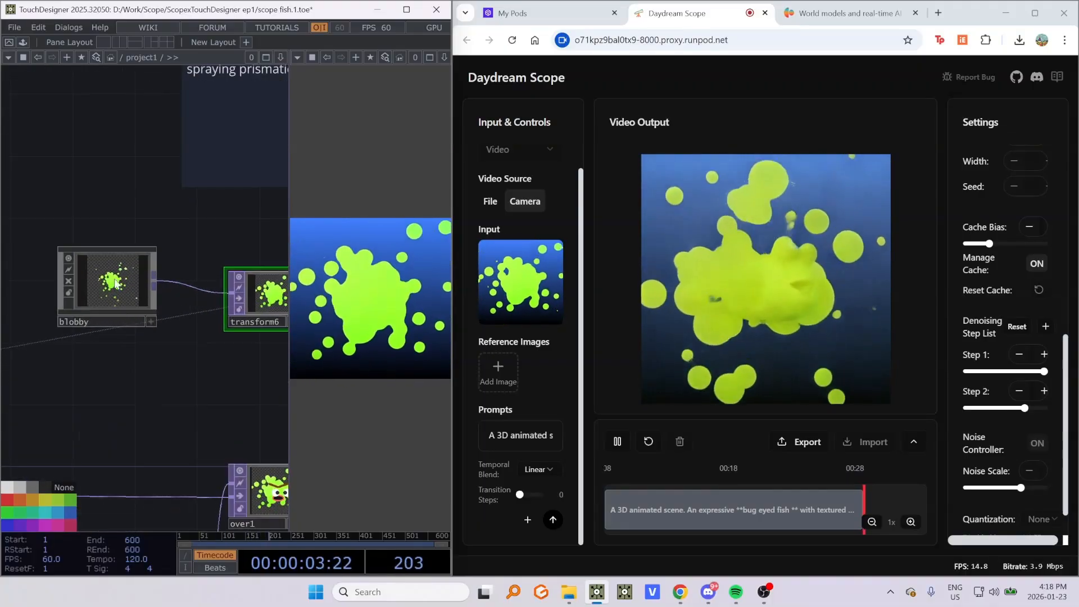
pyautogui.scroll(-6, 107, 245)
pyautogui.moveTo(271, 437); pyautogui.dragTo(173, 369)
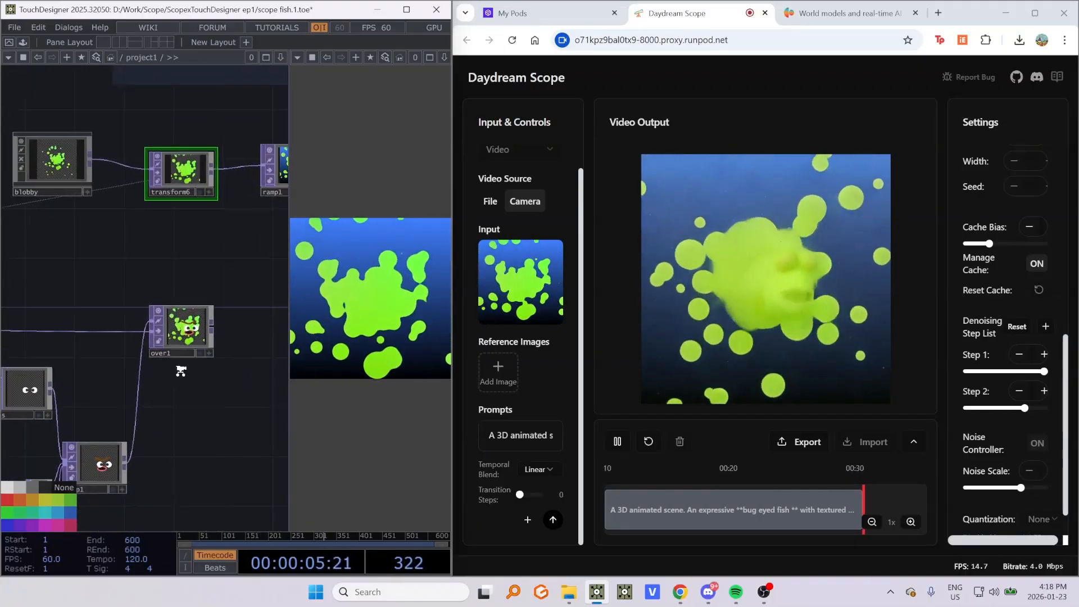
pyautogui.scroll(3, 174, 370)
pyautogui.scroll(3, 189, 299)
pyautogui.scroll(-4, 166, 307)
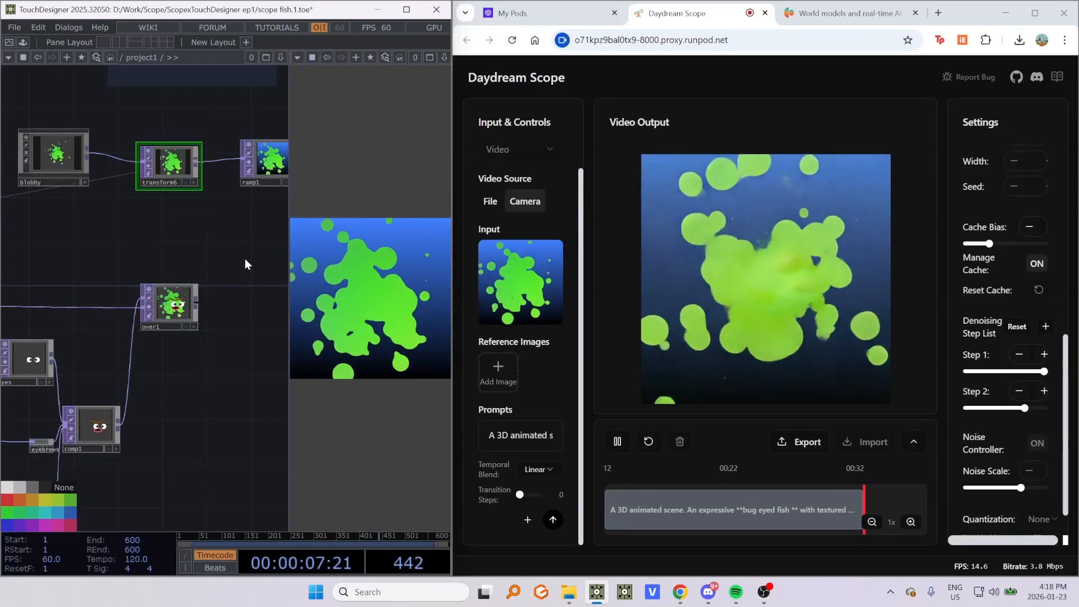
pyautogui.moveTo(245, 259); pyautogui.dragTo(211, 355)
pyautogui.moveTo(211, 306); pyautogui.dragTo(211, 392)
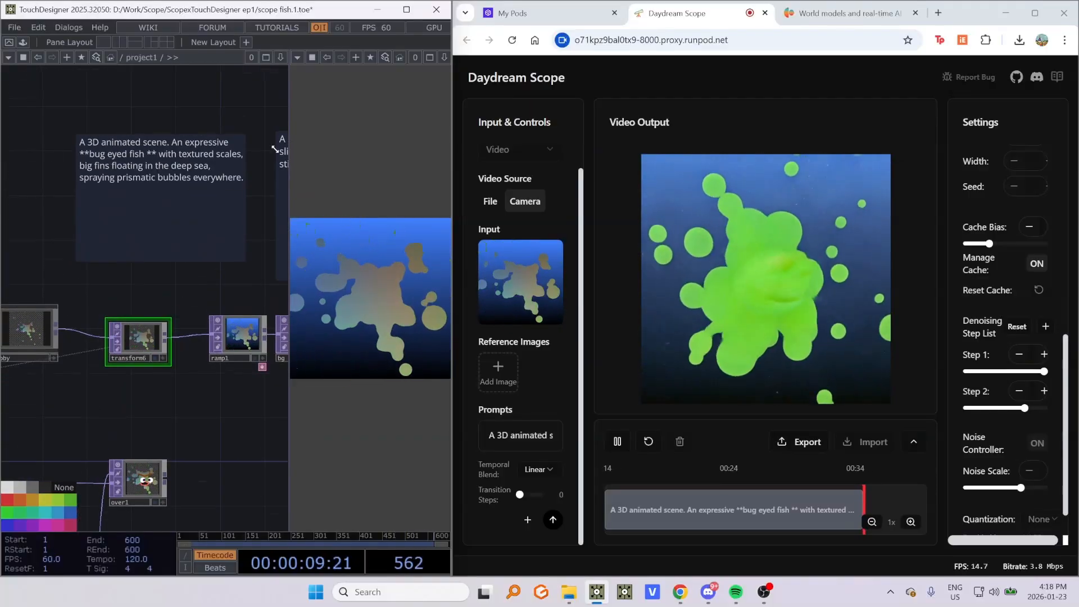
pyautogui.moveTo(238, 450); pyautogui.dragTo(187, 436)
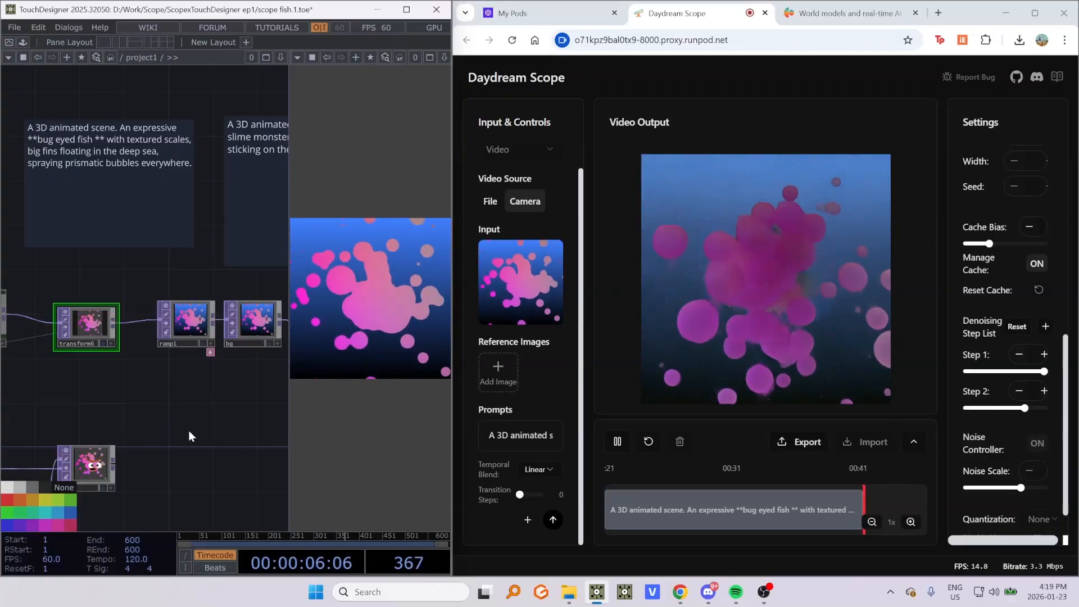
# - Browse the Scope settings panel from Pipeline ID down to Quantization
pyautogui.scroll(1, 956, 308)
pyautogui.scroll(5, 958, 309)
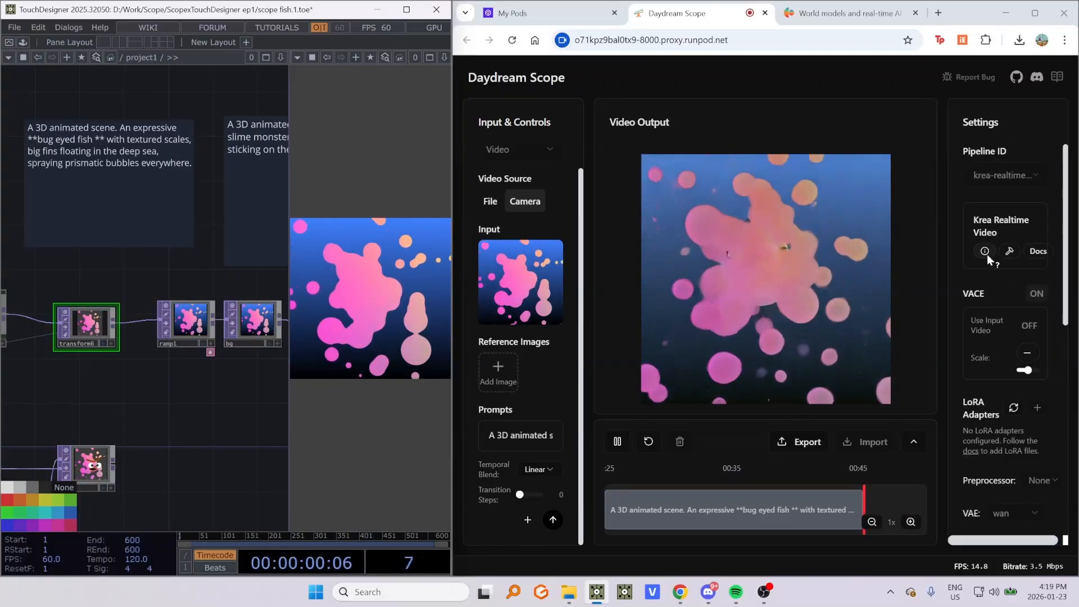
pyautogui.scroll(-10, 974, 238)
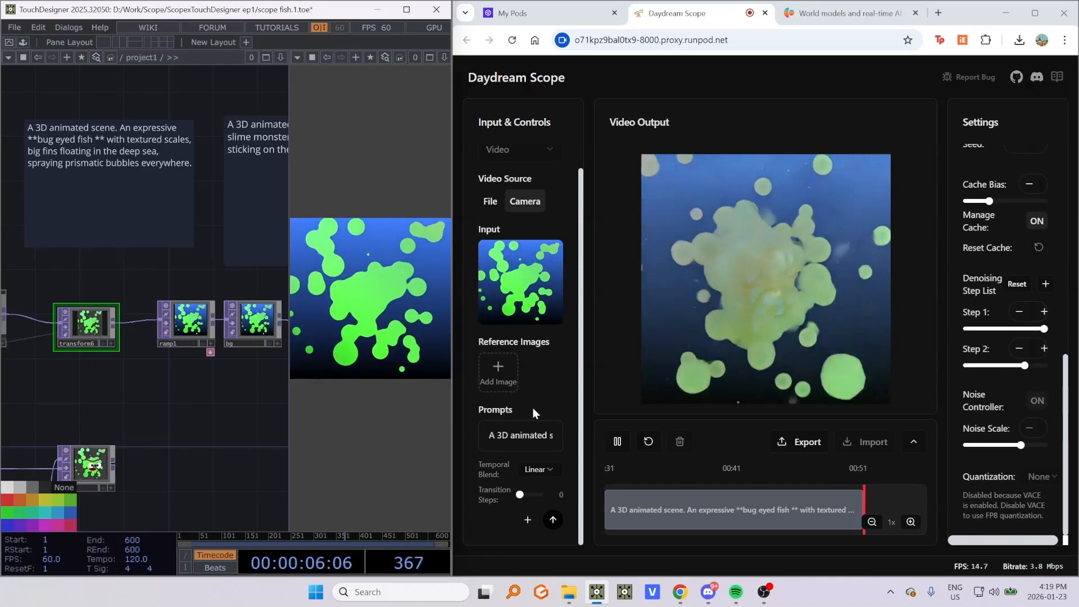
pyautogui.scroll(10, 979, 230)
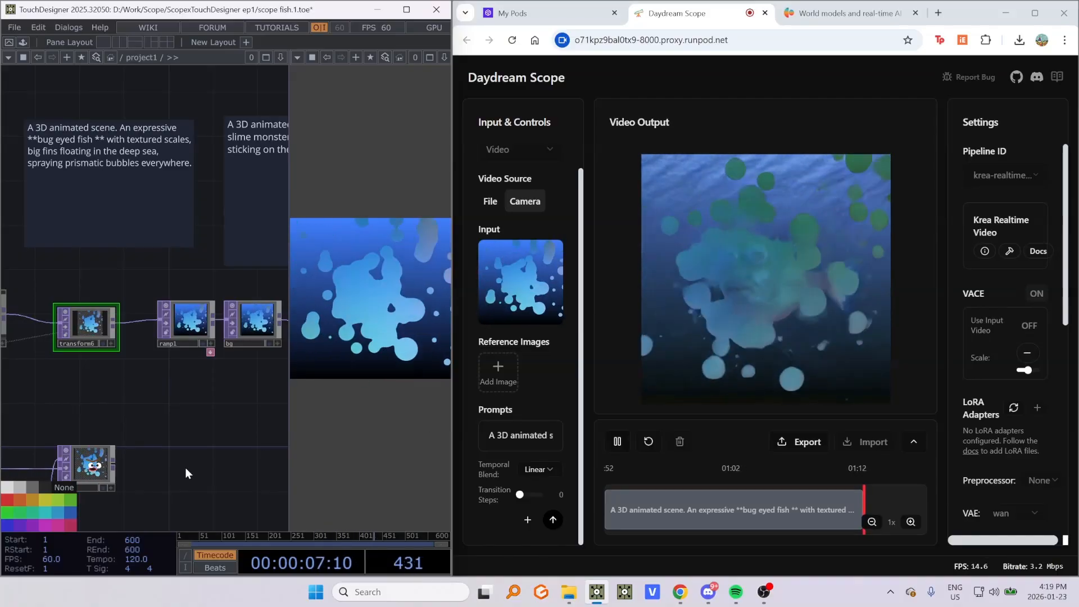
# - Enlarge the TouchDesigner viewer pane showing the composited fish output over the network editor
pyautogui.moveTo(185, 467); pyautogui.dragTo(180, 438)
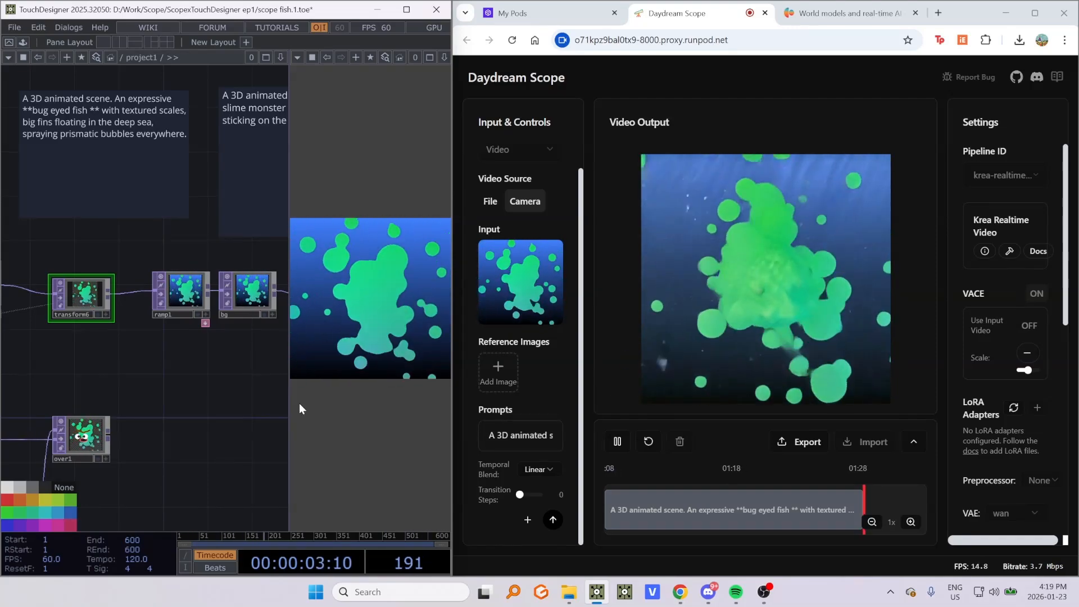
pyautogui.scroll(4, 185, 393)
pyautogui.scroll(4, 129, 379)
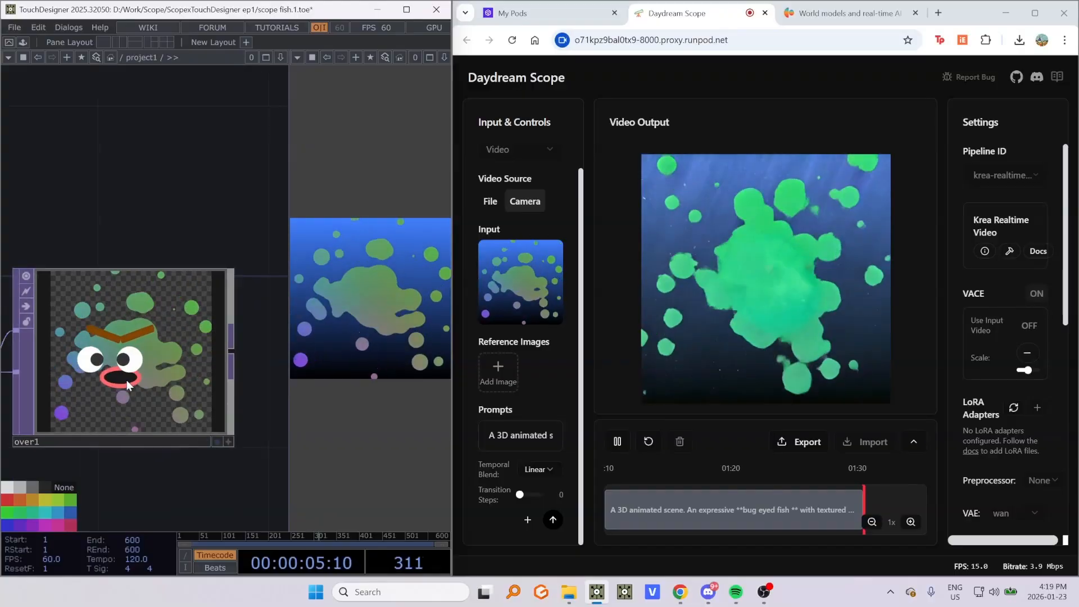
pyautogui.scroll(-3, 129, 382)
pyautogui.scroll(-3, 193, 354)
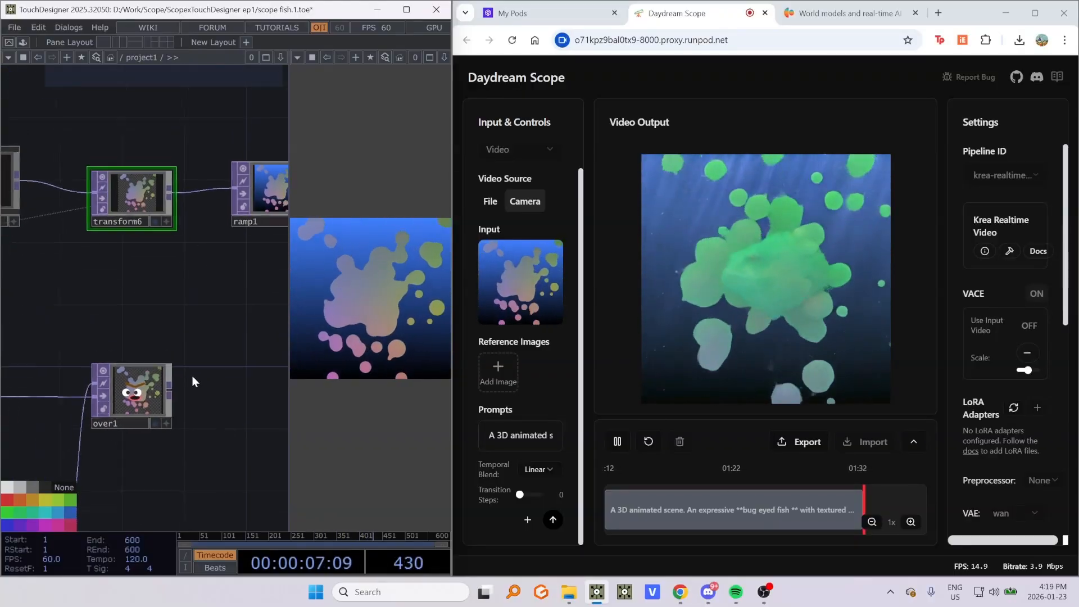
pyautogui.moveTo(166, 406); pyautogui.dragTo(184, 206)
pyautogui.moveTo(200, 248); pyautogui.dragTo(155, 250)
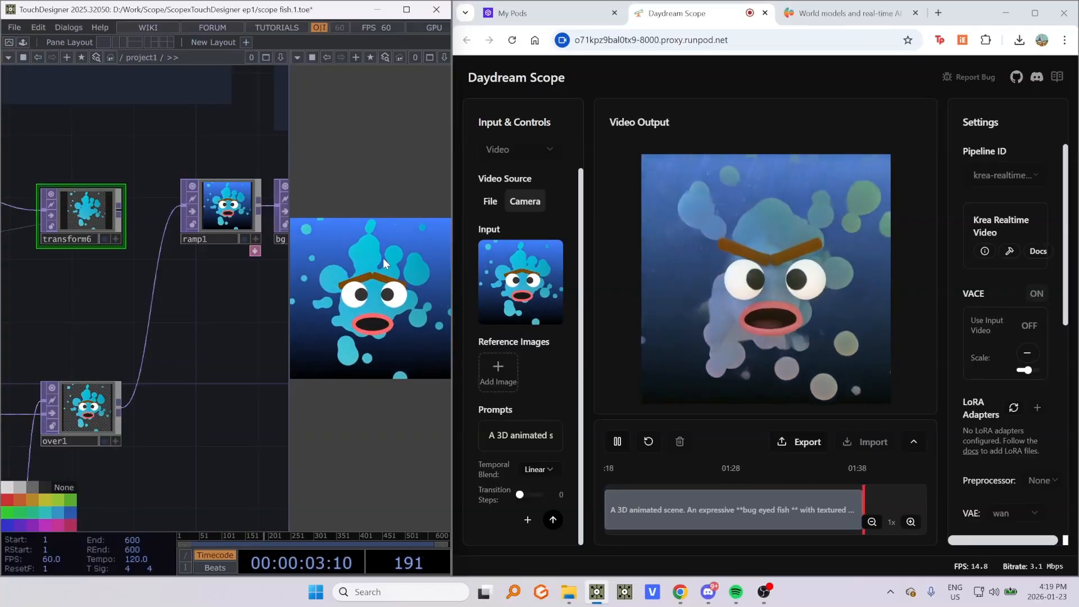
pyautogui.moveTo(290, 340); pyautogui.dragTo(212, 343)
pyautogui.moveTo(100, 342); pyautogui.dragTo(99, 342)
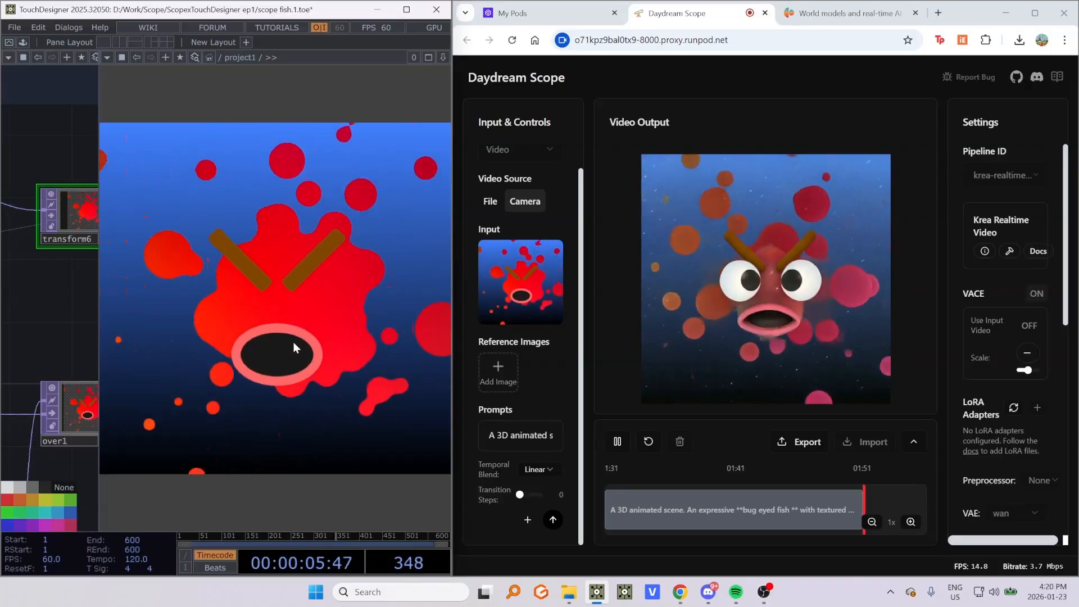
# - Narrow the TouchDesigner window so the Daydream Scope browser window gets more width
pyautogui.moveTo(452, 354); pyautogui.dragTo(369, 356)
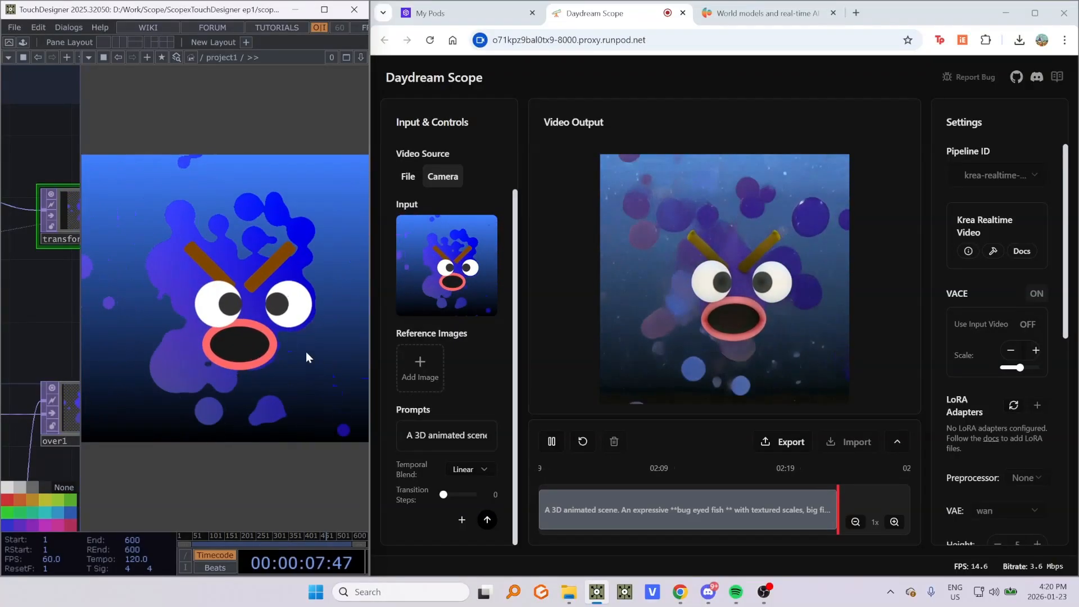
pyautogui.moveTo(368, 349)
pyautogui.moveTo(368, 349); pyautogui.dragTo(226, 353)
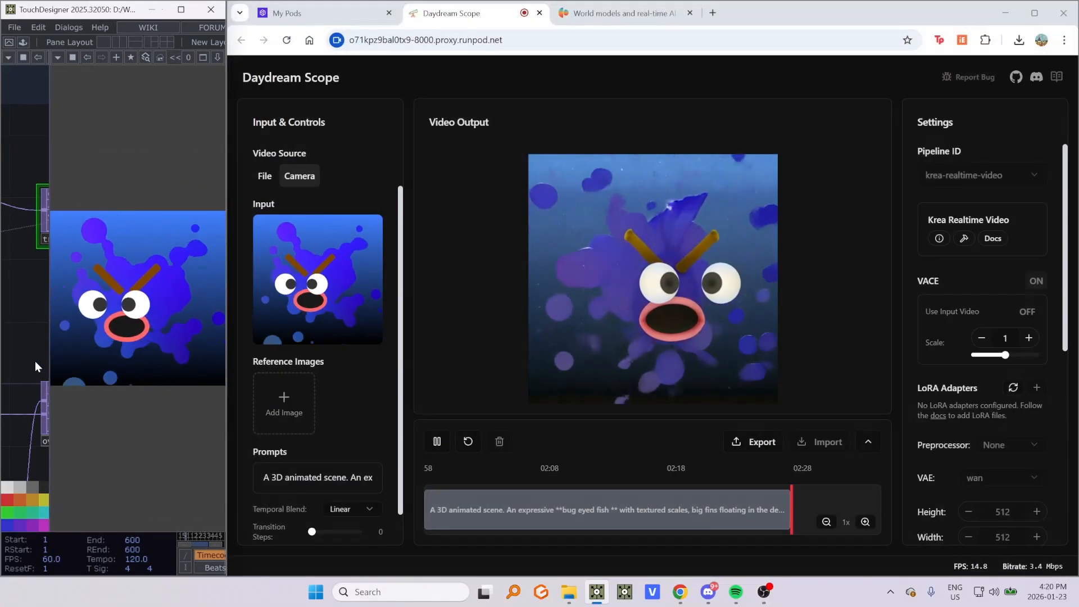
# - Lower the Denoising Step 2 value to about 153
pyautogui.scroll(-5, 960, 224)
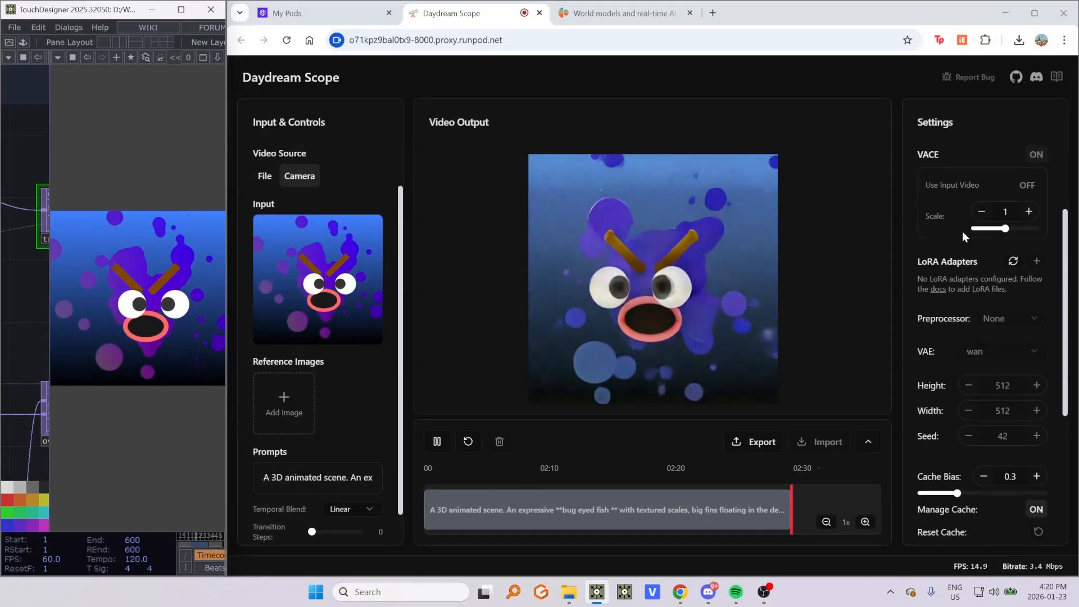
pyautogui.scroll(-2, 983, 487)
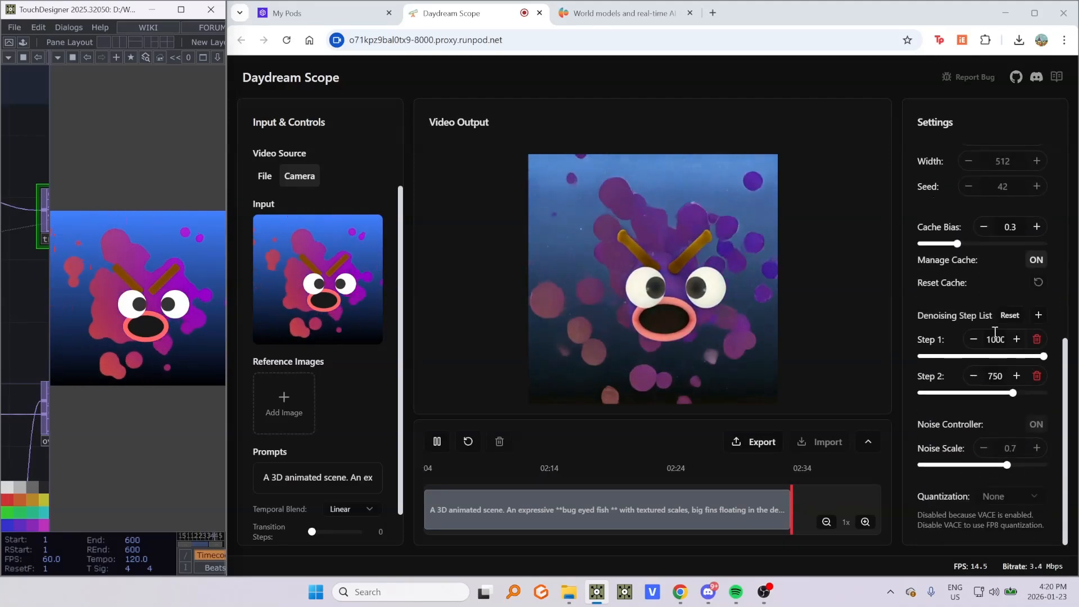
pyautogui.scroll(1, 974, 321)
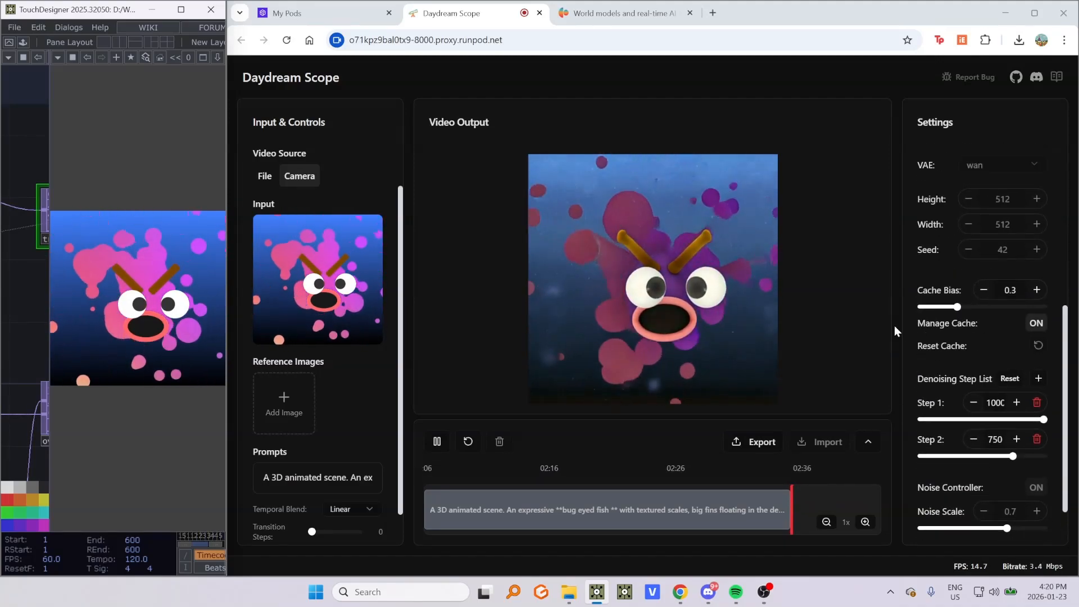
pyautogui.scroll(2, 961, 302)
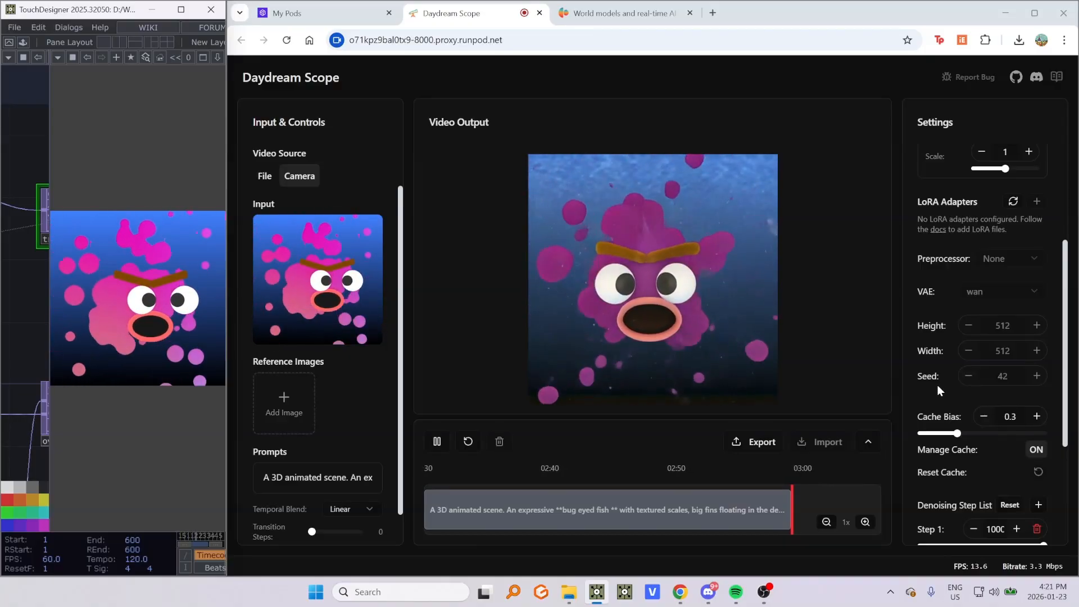
pyautogui.scroll(-5, 955, 387)
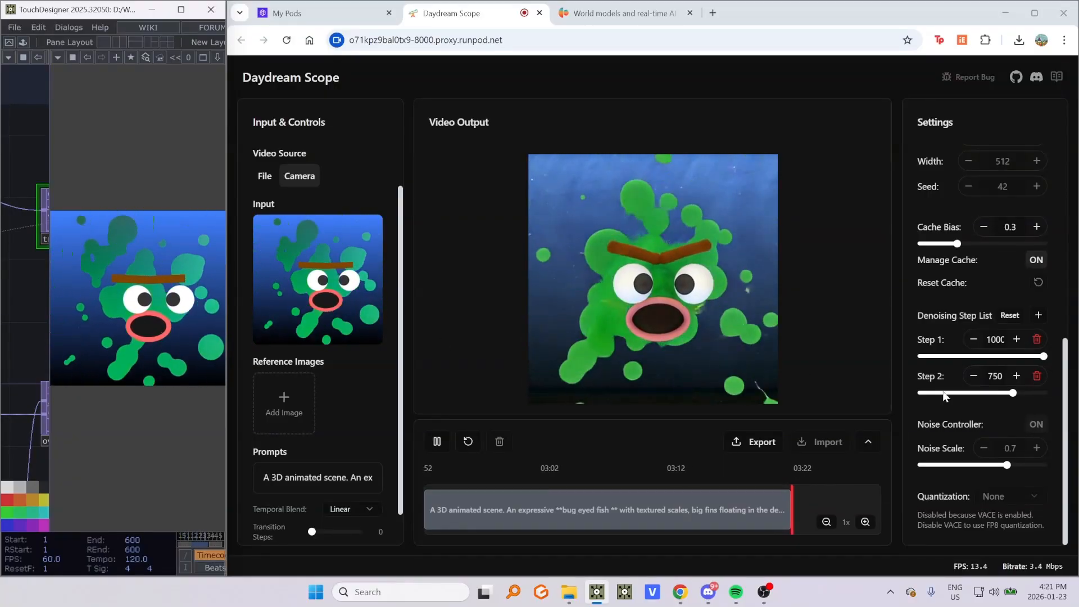
pyautogui.moveTo(1013, 393); pyautogui.dragTo(938, 396)
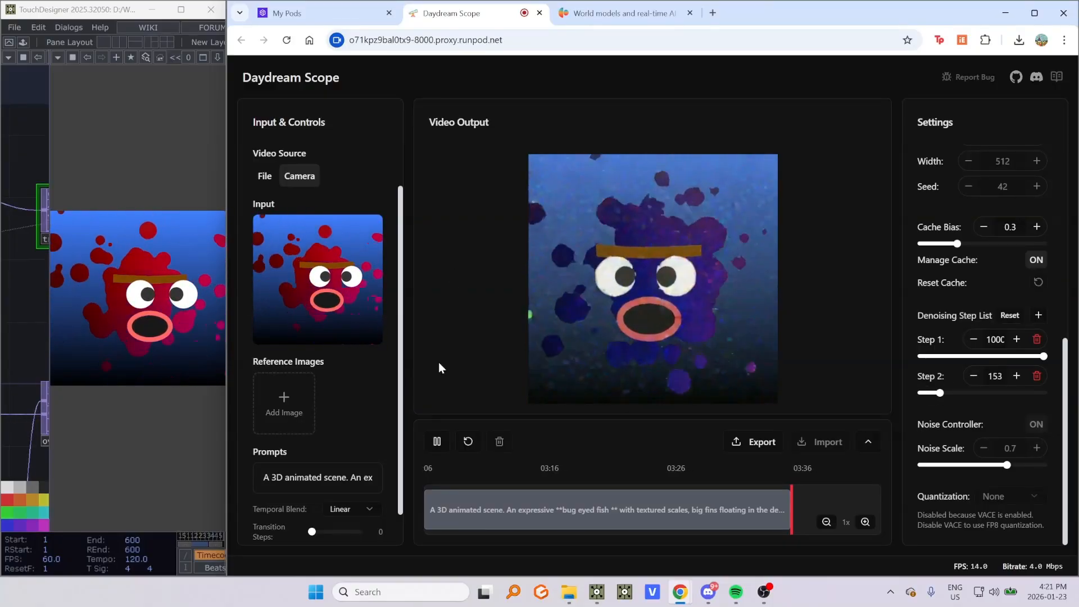
# - Raise Denoising Step 2 to about 520 and on to about 880
pyautogui.click(139, 281)
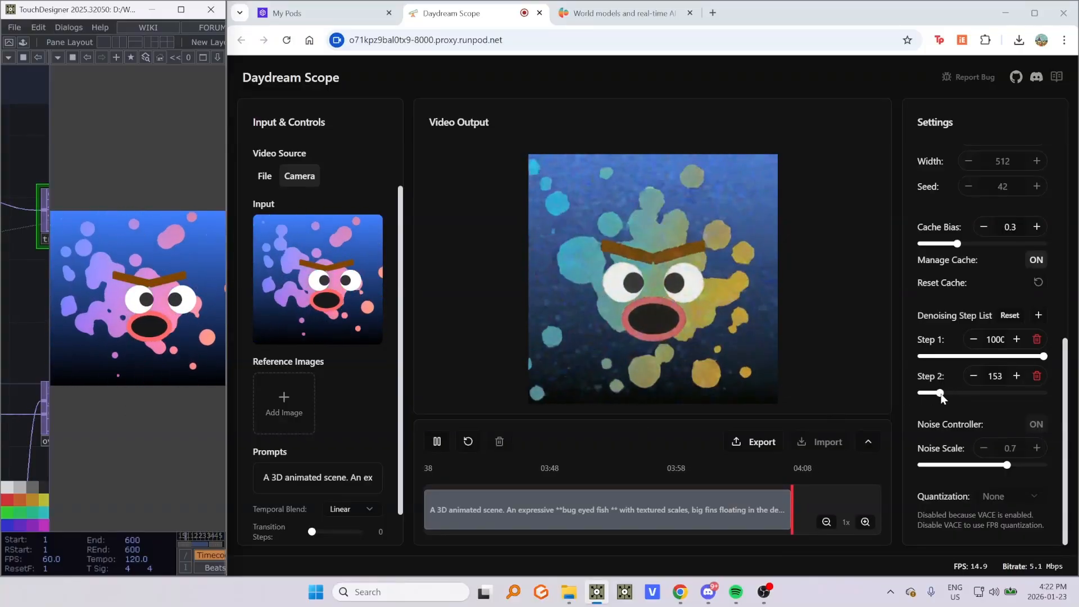
pyautogui.moveTo(940, 396); pyautogui.dragTo(974, 398)
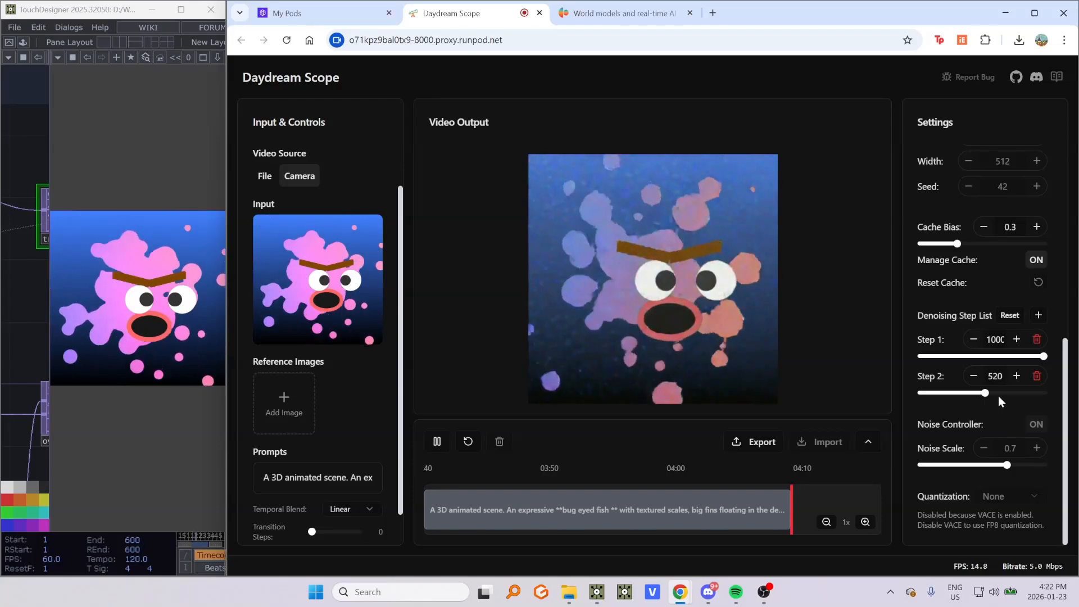
pyautogui.moveTo(987, 393); pyautogui.dragTo(1021, 397)
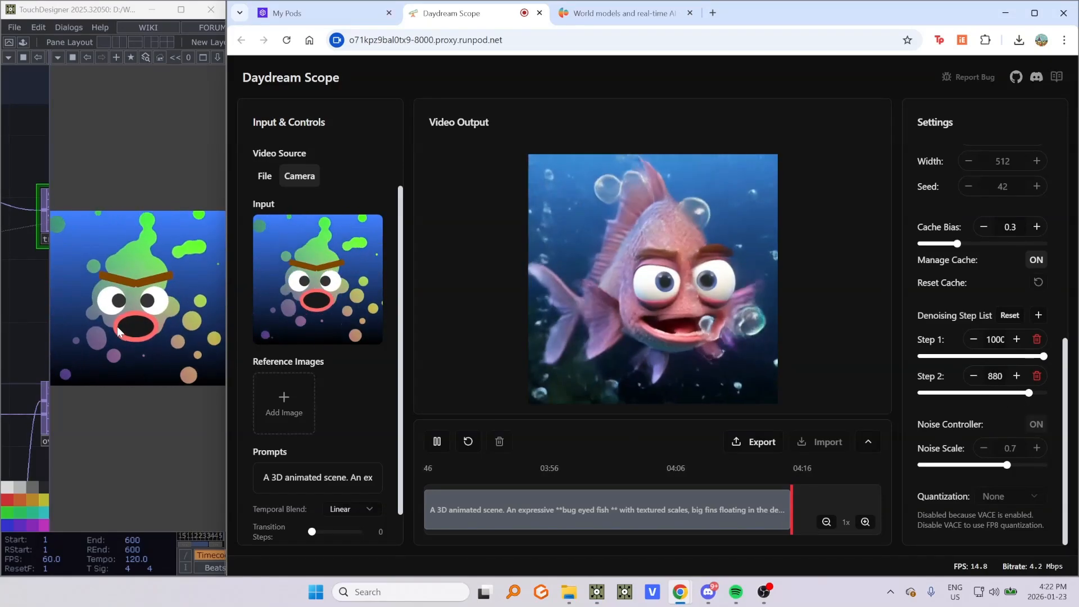
pyautogui.click(91, 257)
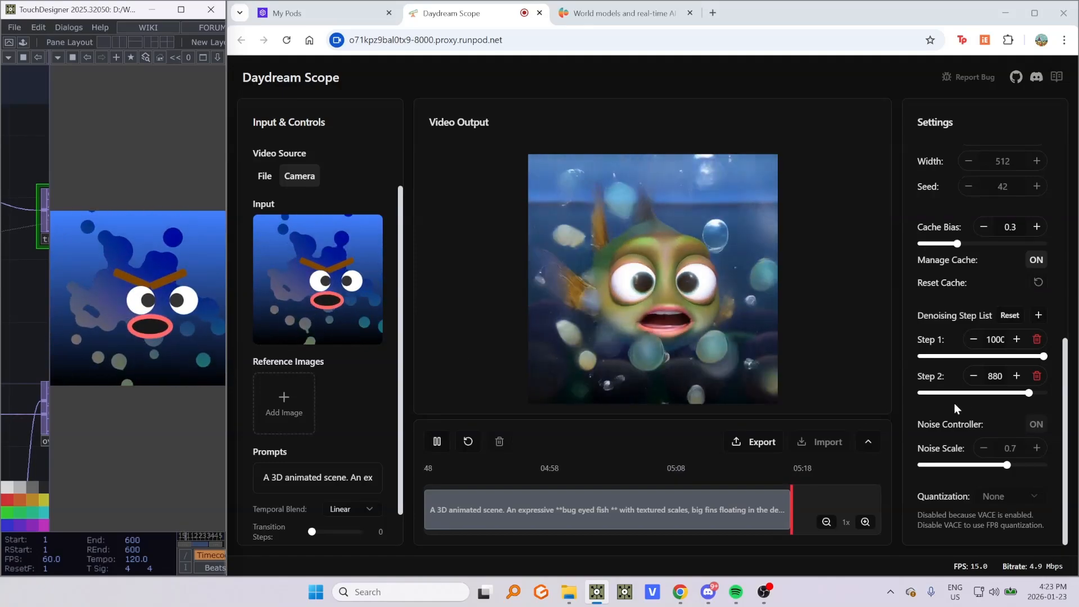
# - Lower Denoising Step 2 to about 731 and push it up to 1000
pyautogui.moveTo(1029, 394); pyautogui.dragTo(1013, 393)
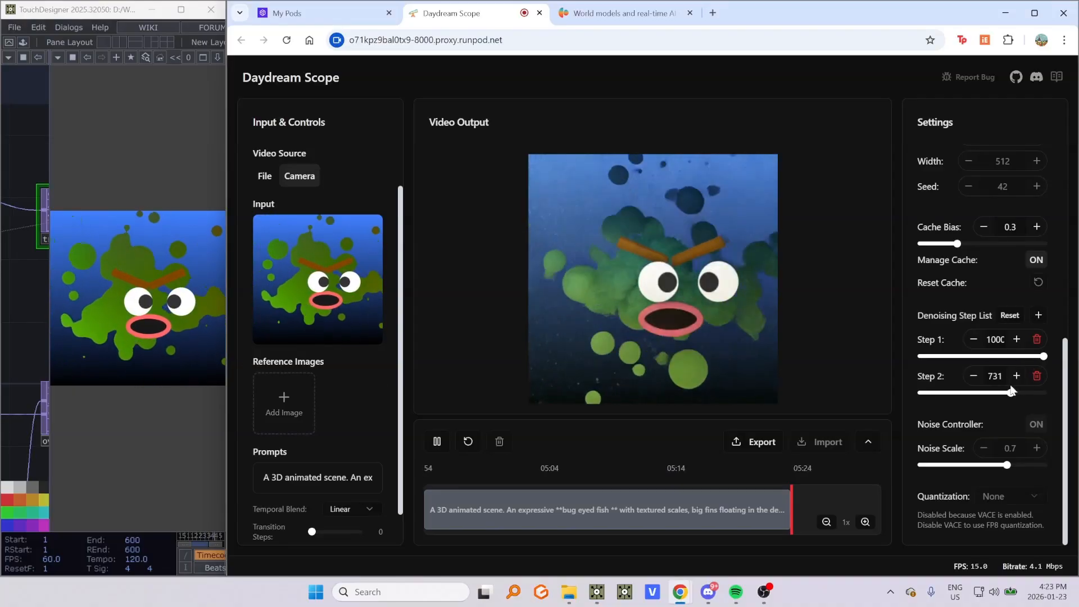
pyautogui.moveTo(1011, 393); pyautogui.dragTo(1050, 396)
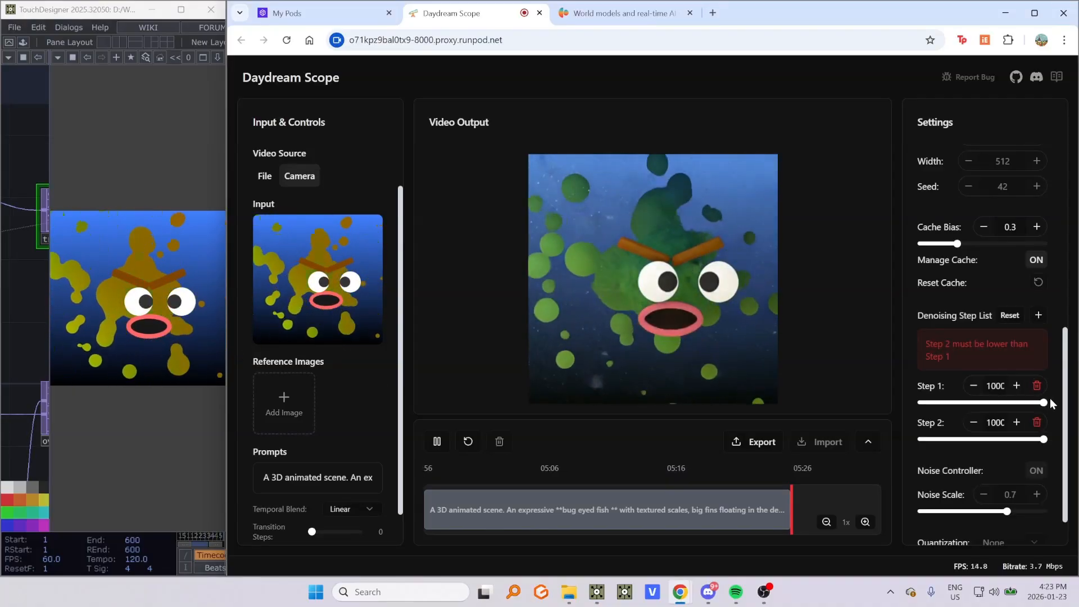
pyautogui.click(102, 317)
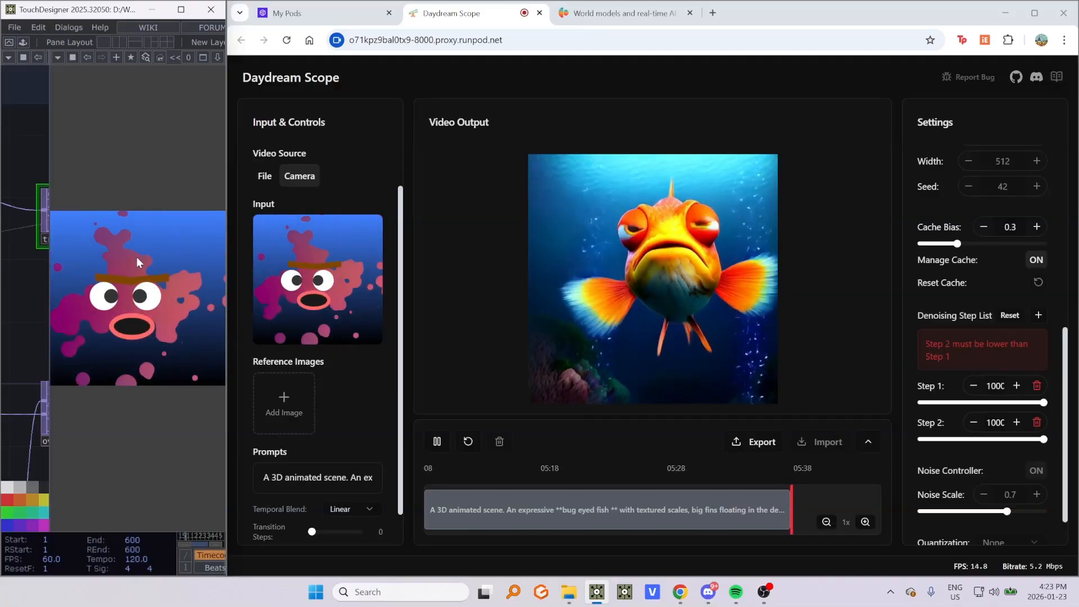
# - Set Denoising Step 2 to about 786 and add two more steps to the denoising step list
pyautogui.moveTo(1041, 444); pyautogui.dragTo(1034, 440)
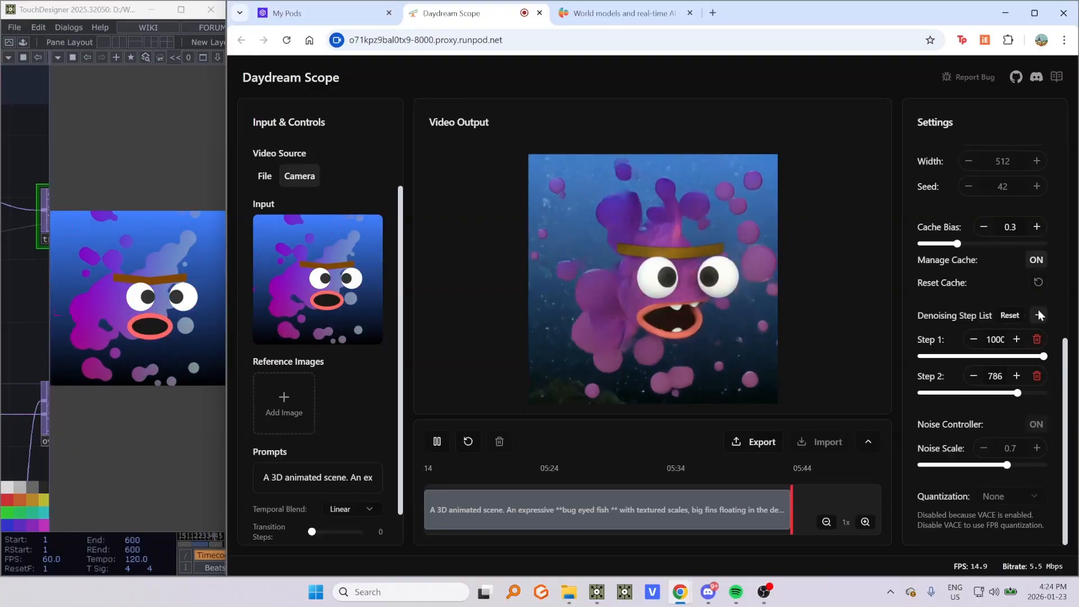
pyautogui.click(1038, 312)
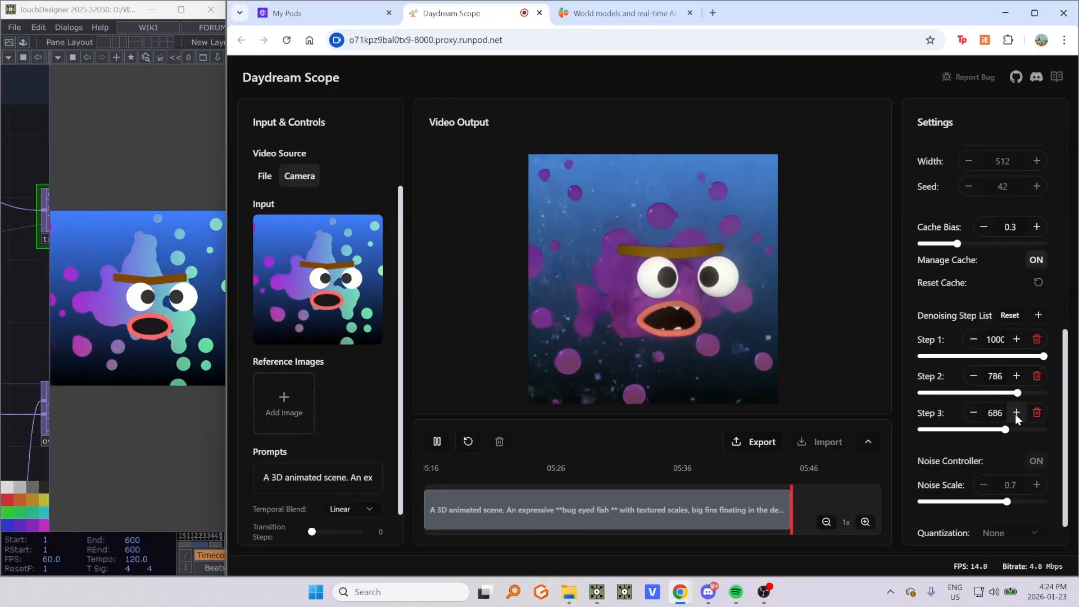
pyautogui.click(1038, 315)
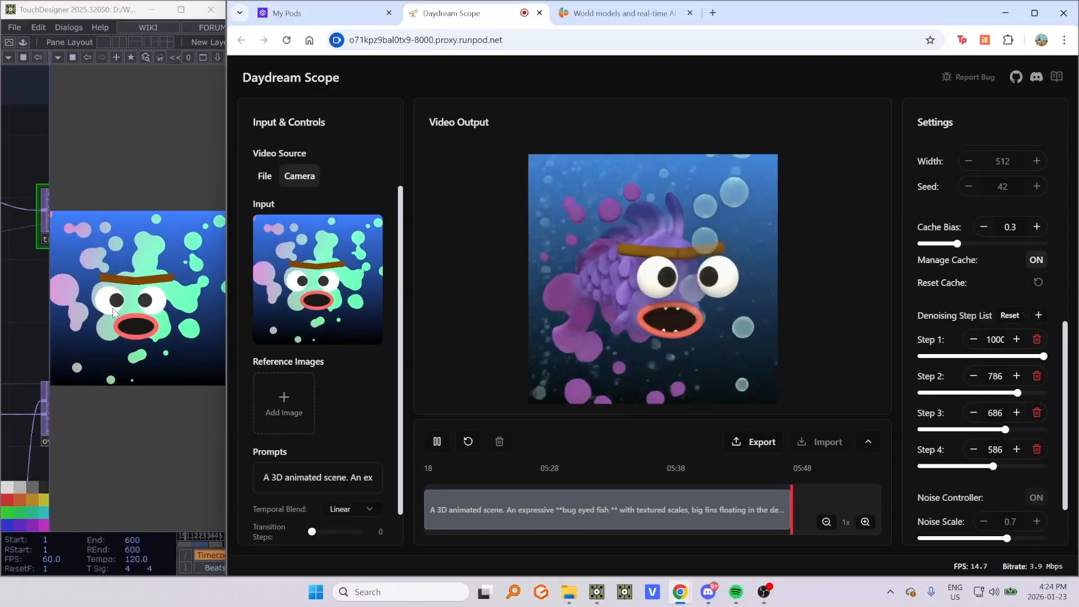
# - Lower Denoising Steps 3 and 4 to about 478 and 208
pyautogui.click(135, 326)
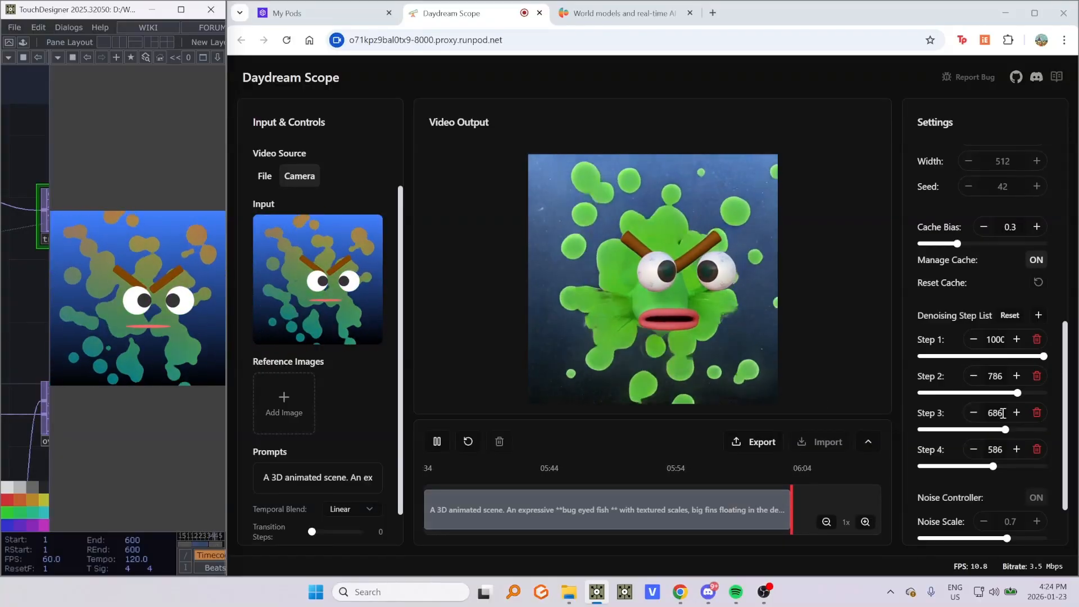
pyautogui.moveTo(1006, 430); pyautogui.dragTo(946, 523)
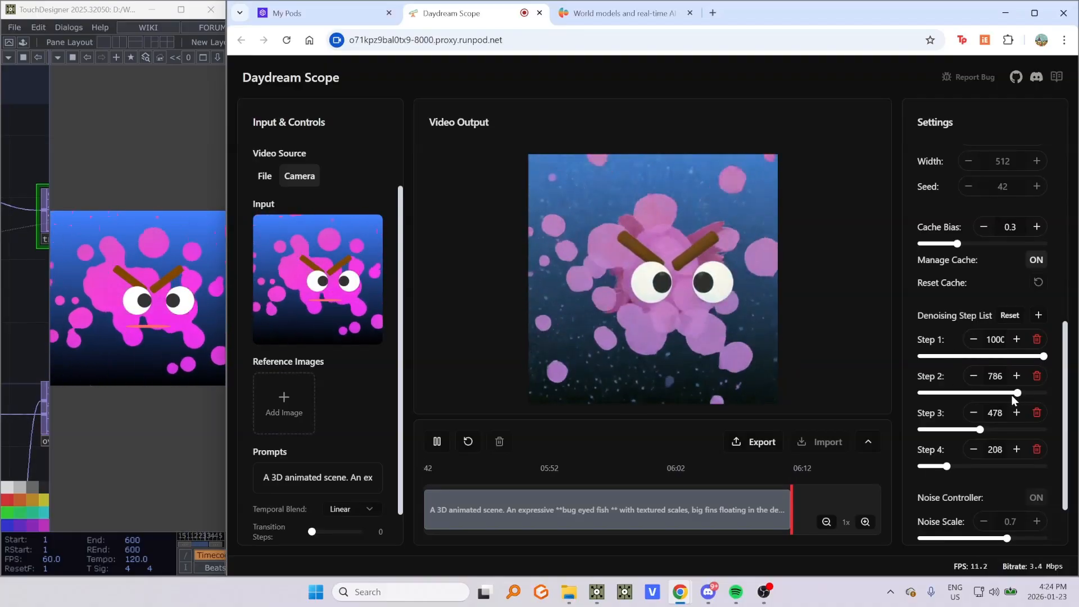
pyautogui.click(135, 315)
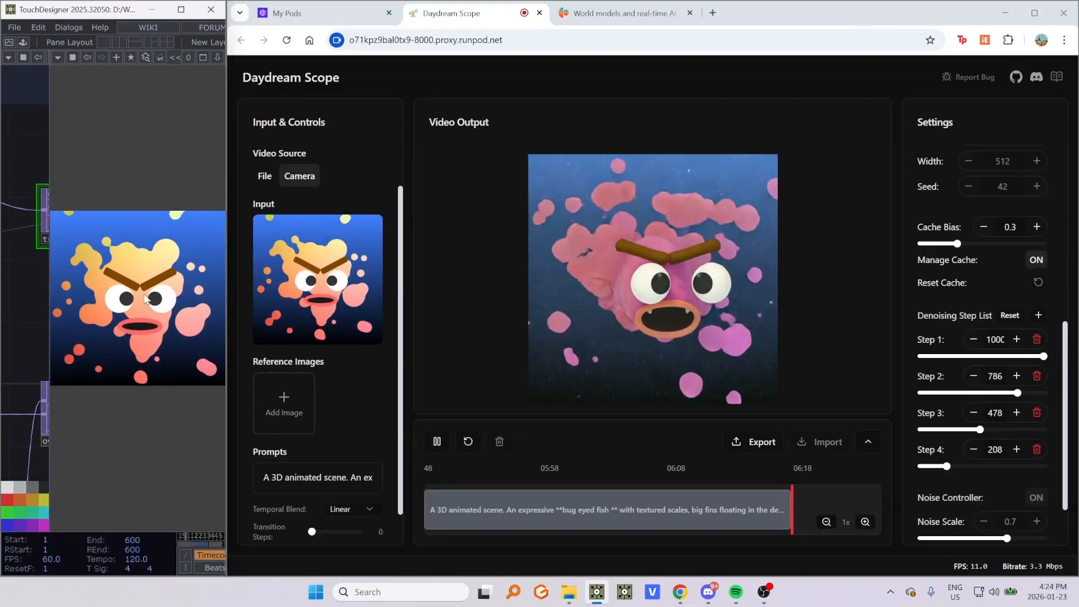
# - Reset the denoising step list and set Step 2 to about 847
pyautogui.click(1010, 316)
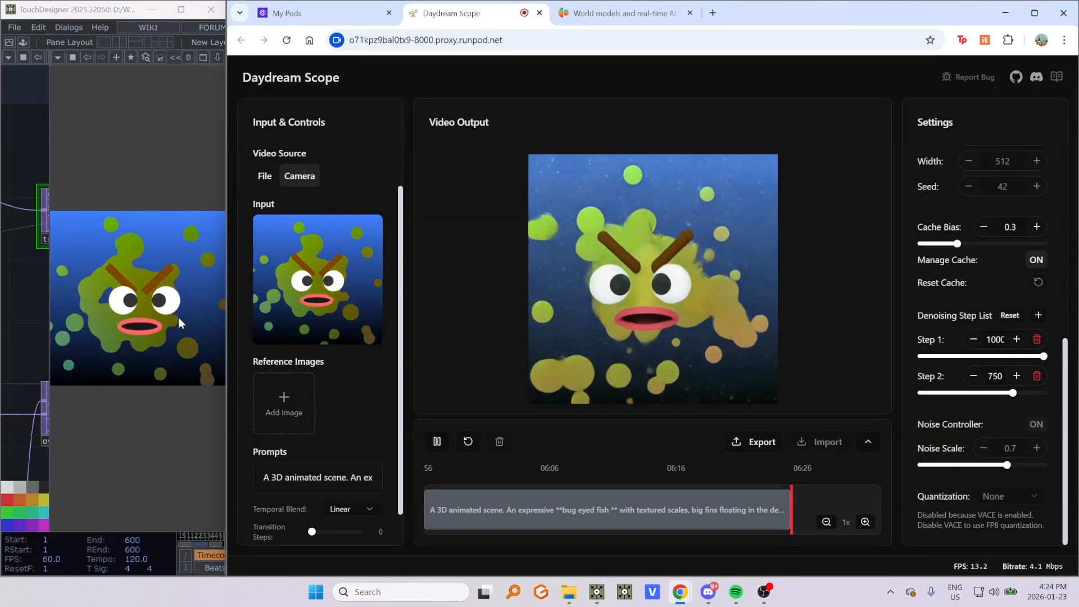
pyautogui.moveTo(1015, 395); pyautogui.dragTo(1021, 397)
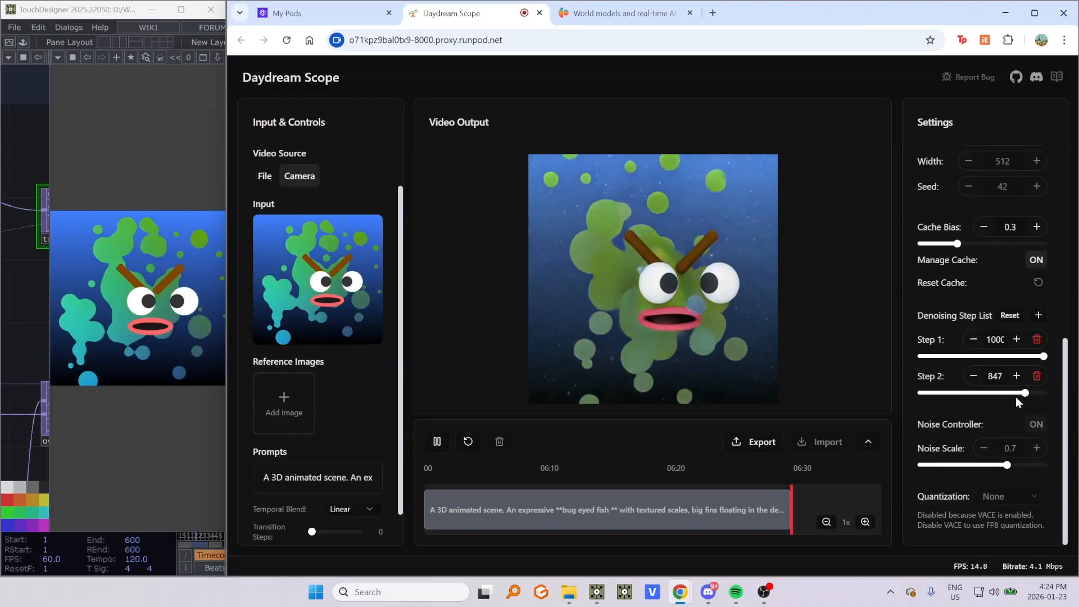
pyautogui.click(142, 339)
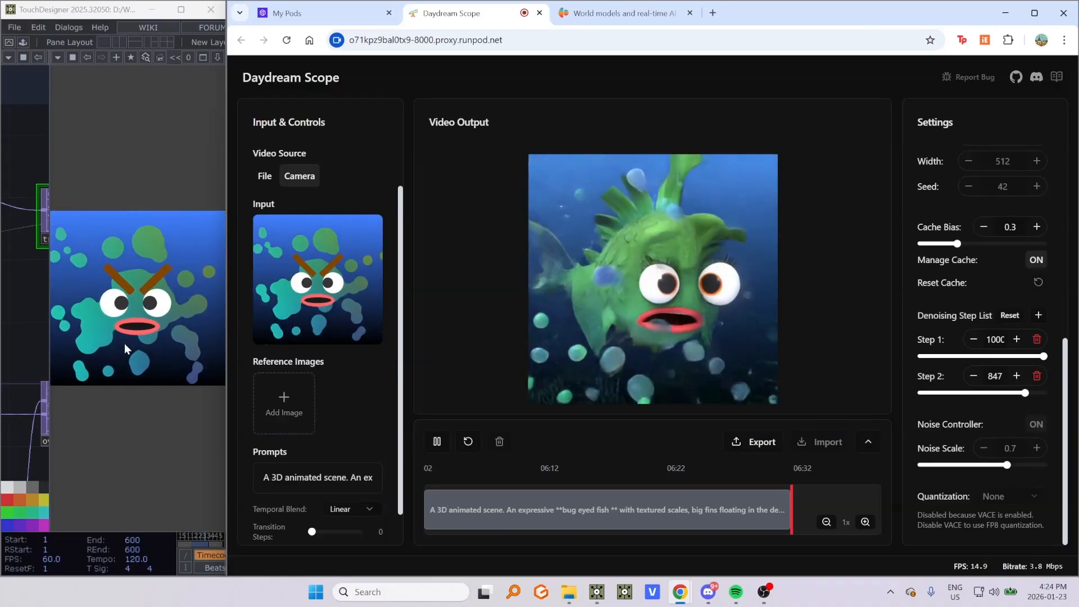